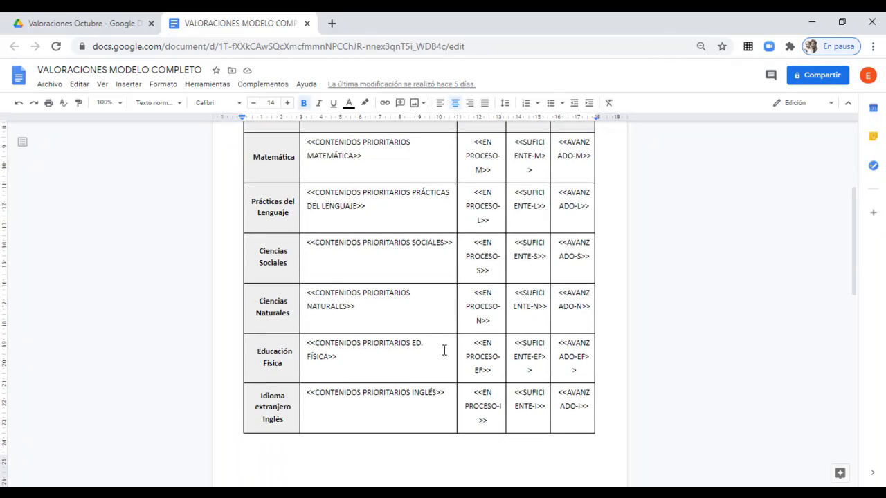
- Open the Valoraciones 6° spreadsheet from the Valoraciones Octubre folder in Google Drive
{"action": "scroll", "coordinate": [443, 350], "scroll_direction": "up", "scroll_amount": 4}
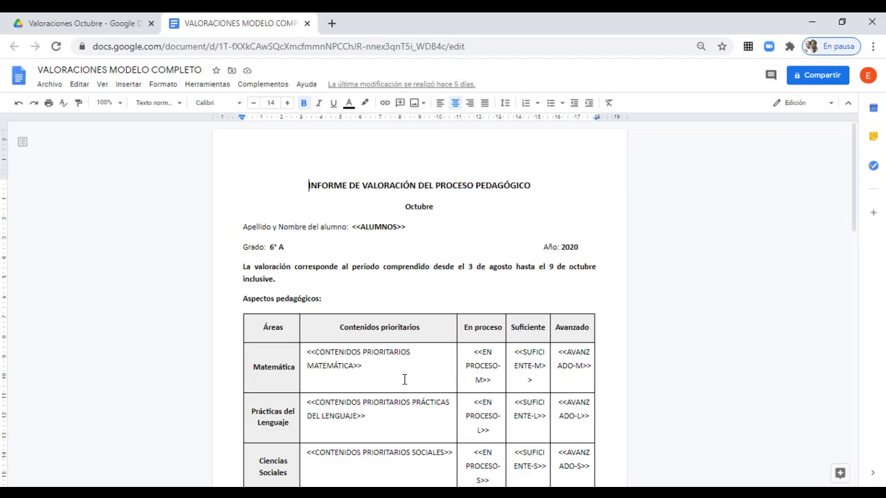
{"action": "left_click", "coordinate": [139, 22]}
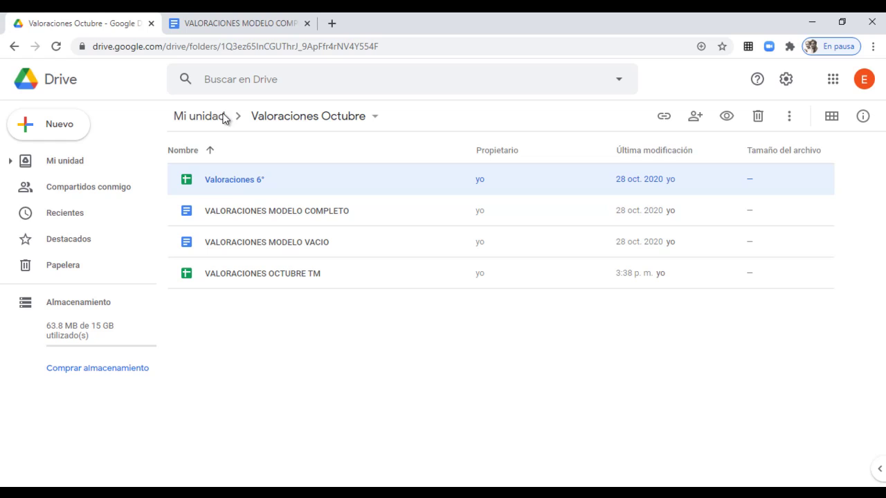
{"action": "double_click", "coordinate": [239, 180]}
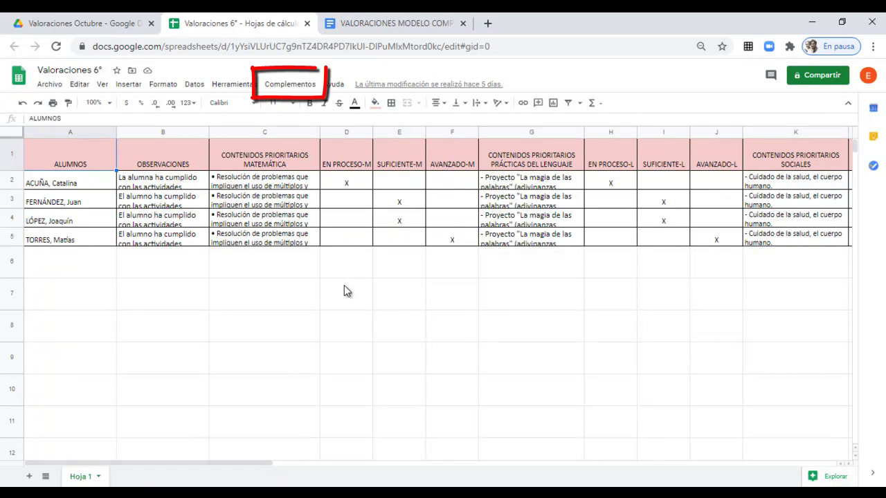
- Open the Autocrat page among the add-ons available for the spreadsheet
{"action": "left_click", "coordinate": [284, 84]}
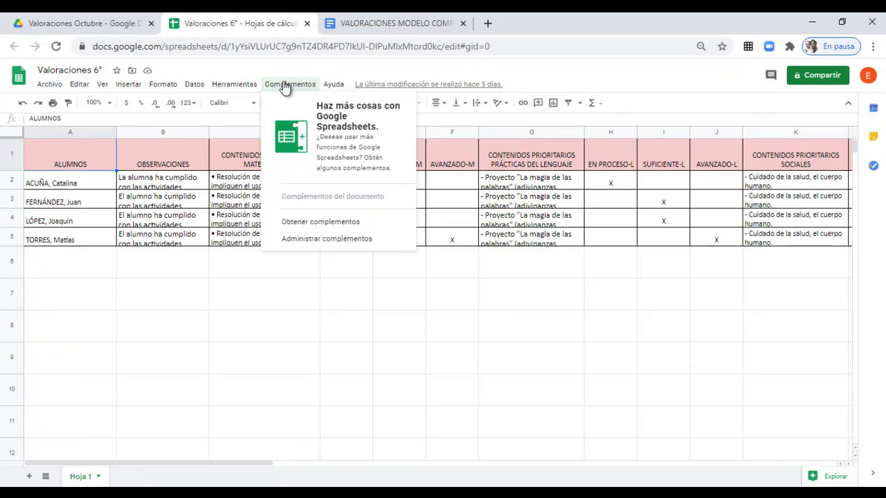
{"action": "left_click", "coordinate": [320, 223]}
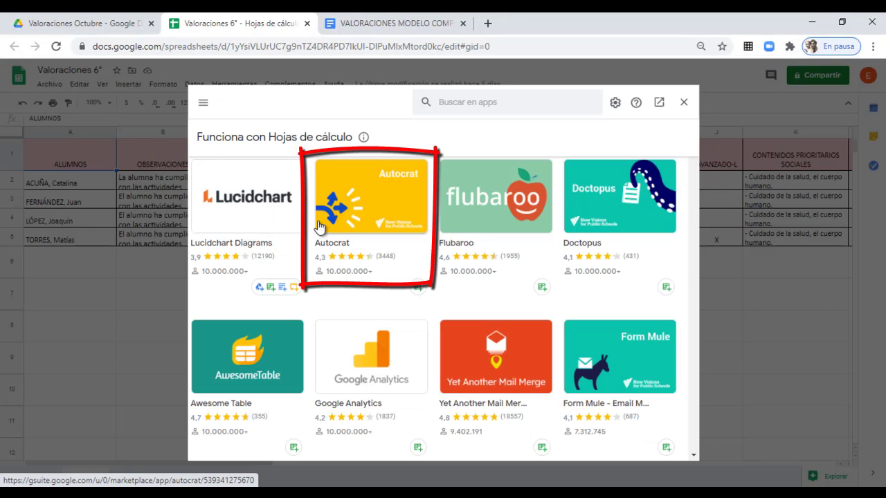
{"action": "left_click", "coordinate": [373, 202]}
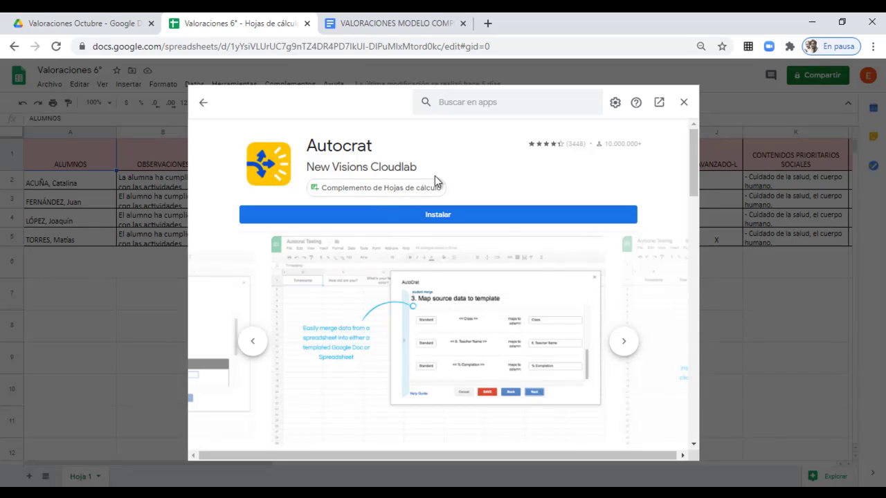
- Install the Autocrat add-on, granting it access with the signed-in Google account, and return to the spreadsheet
{"action": "left_click", "coordinate": [442, 219]}
{"action": "left_click", "coordinate": [509, 334]}
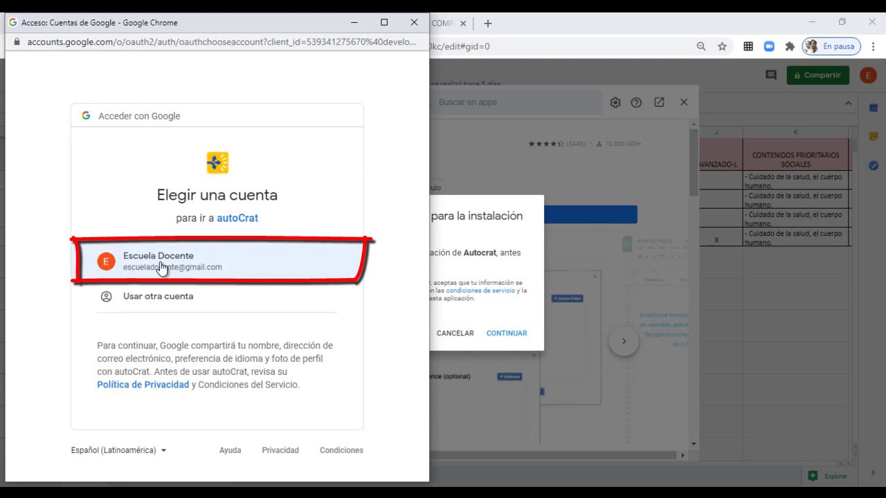
{"action": "left_click", "coordinate": [160, 261]}
{"action": "left_click_drag", "start_coordinate": [422, 174], "coordinate": [412, 444]}
{"action": "left_click", "coordinate": [287, 387]}
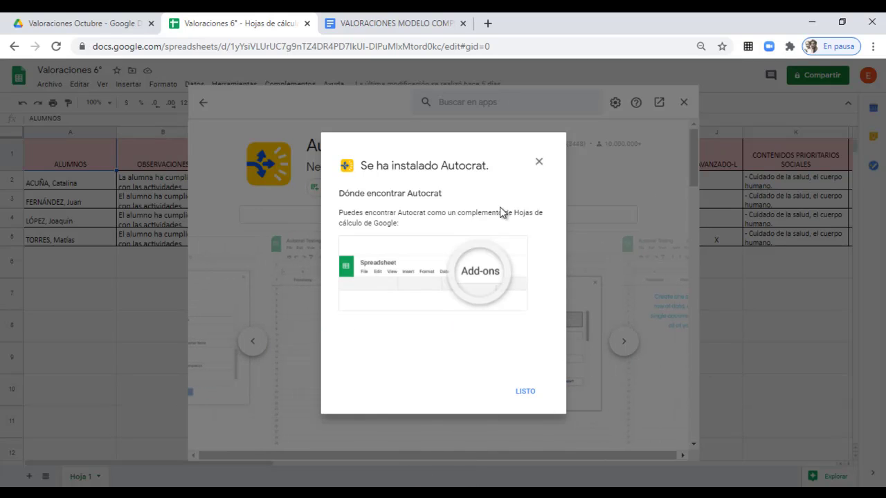
{"action": "left_click", "coordinate": [523, 393]}
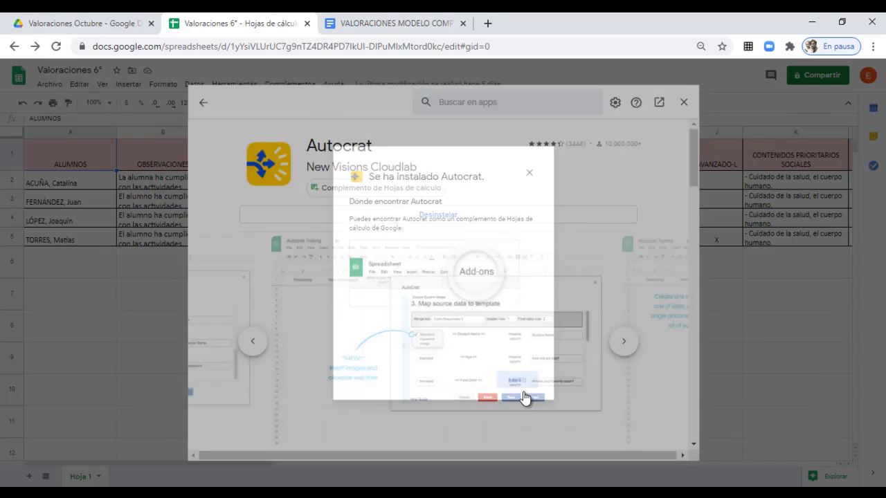
{"action": "left_click", "coordinate": [687, 103]}
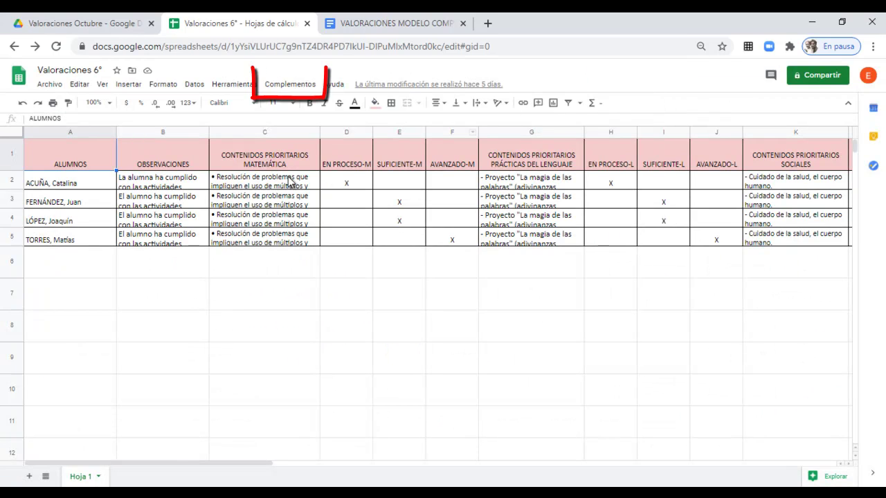
- Launch Autocrat and create a new merge job named "Valoración octubre 2020"
{"action": "left_click", "coordinate": [287, 85]}
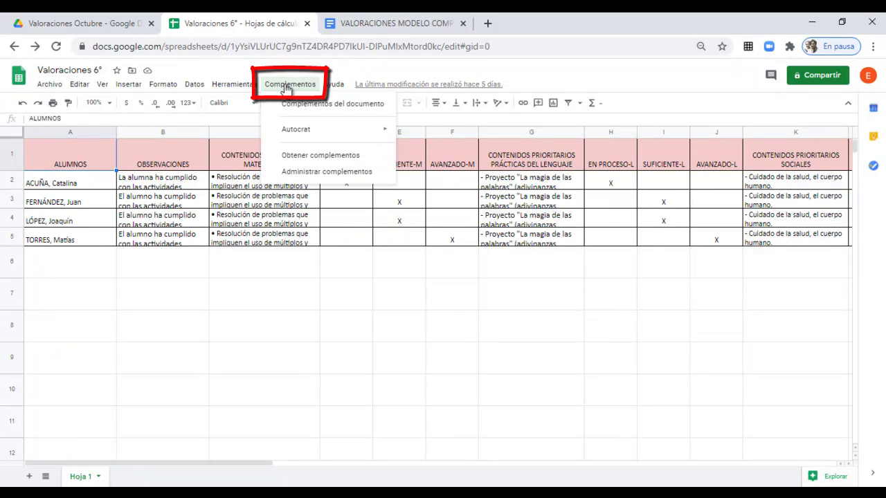
{"action": "mouse_move", "coordinate": [298, 132]}
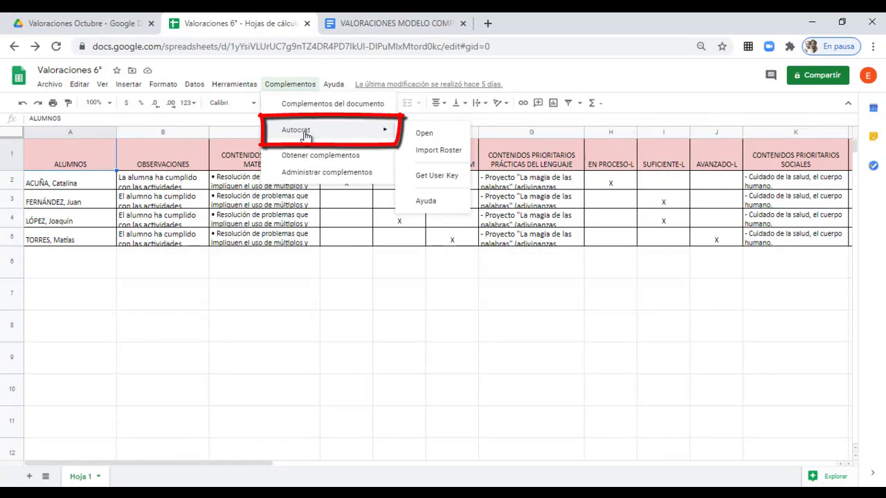
{"action": "left_click", "coordinate": [433, 135]}
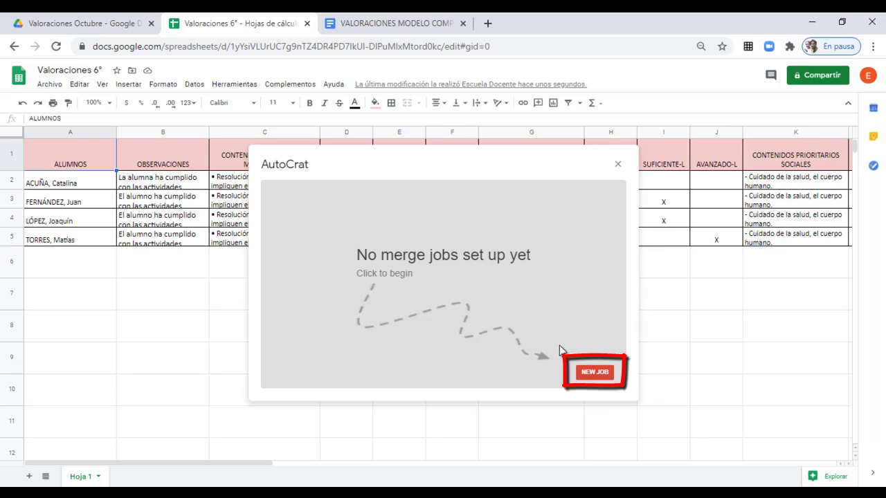
{"action": "left_click", "coordinate": [593, 373]}
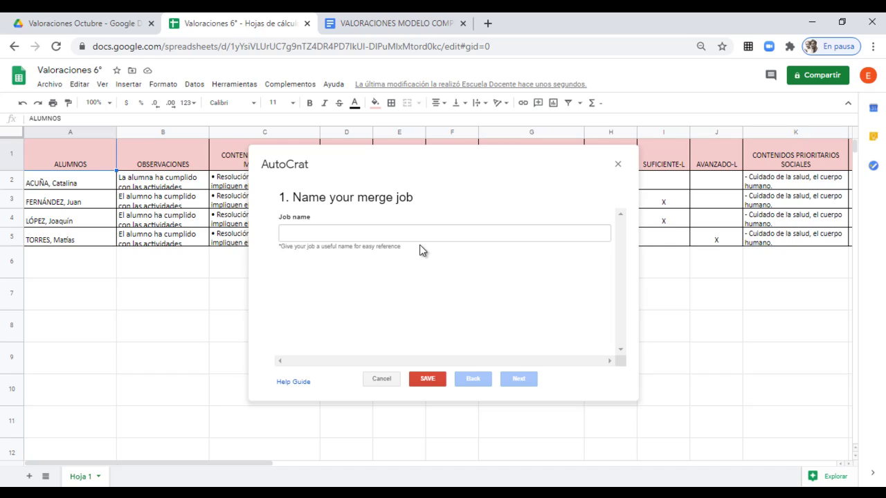
{"action": "left_click", "coordinate": [393, 233]}
{"action": "type", "text": "Valoración octubre 2020"}
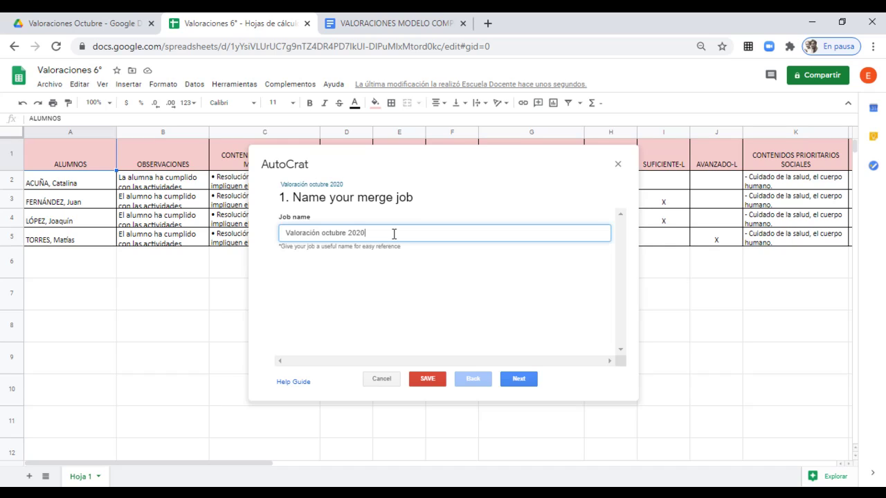
{"action": "left_click", "coordinate": [518, 381]}
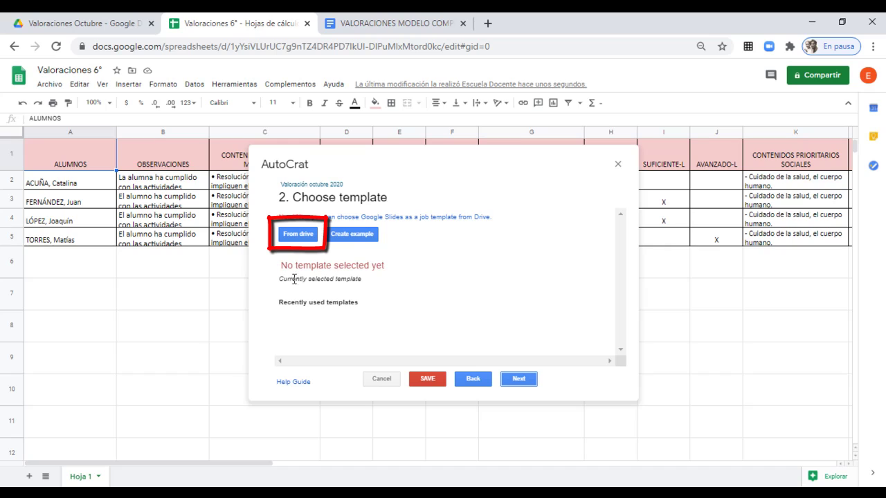
- Choose the Drive document VALORACIONES MODELO COMPLETO as the merge job's template
{"action": "left_click", "coordinate": [296, 235]}
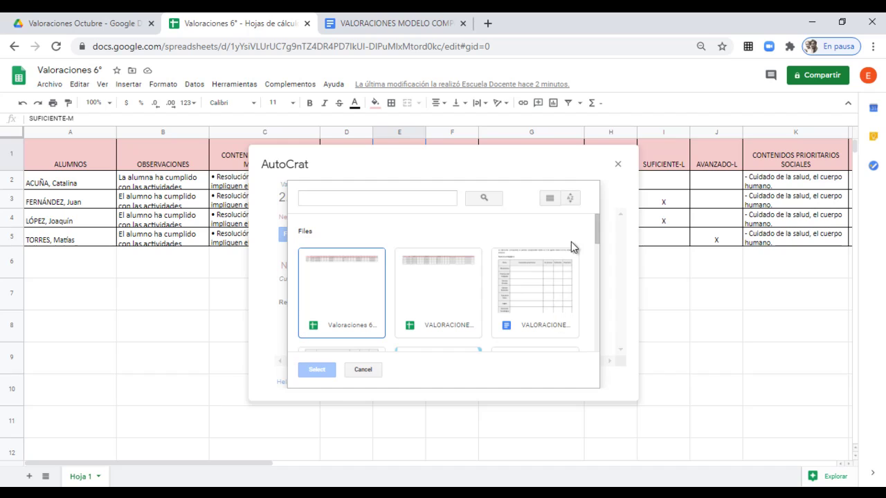
{"action": "left_click", "coordinate": [598, 235]}
{"action": "left_click_drag", "start_coordinate": [600, 236], "coordinate": [605, 251]}
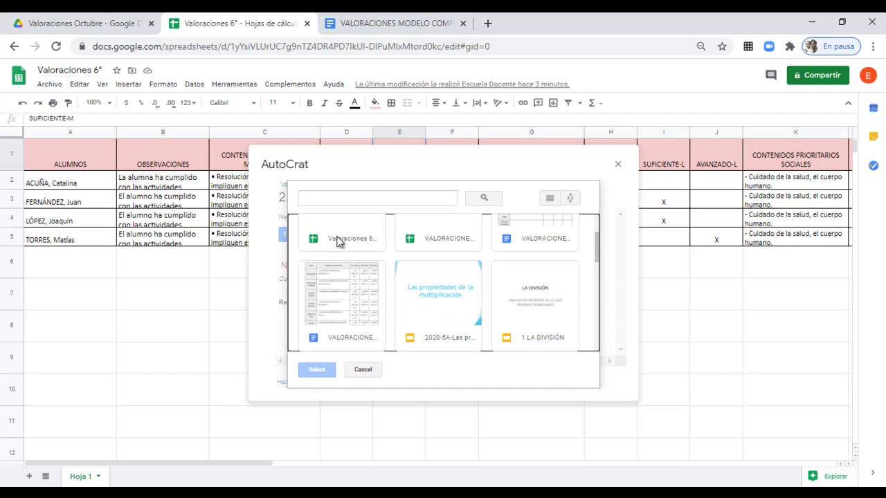
{"action": "left_click", "coordinate": [365, 307]}
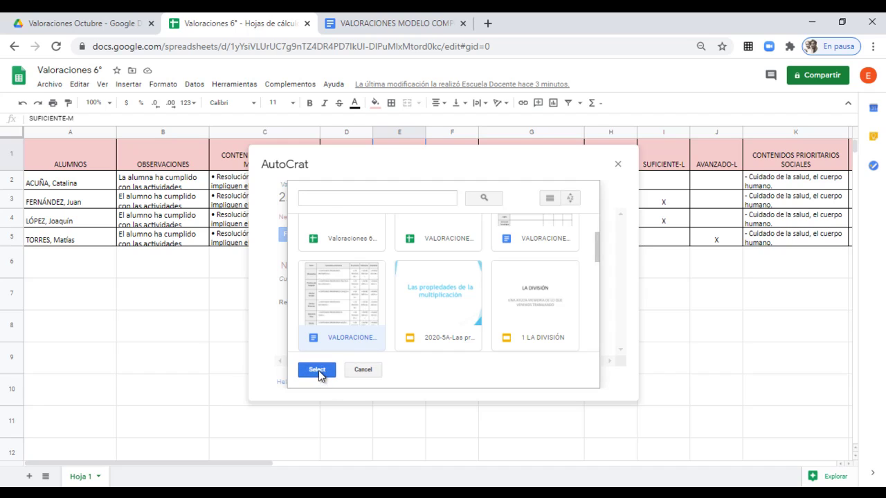
{"action": "left_click", "coordinate": [316, 370]}
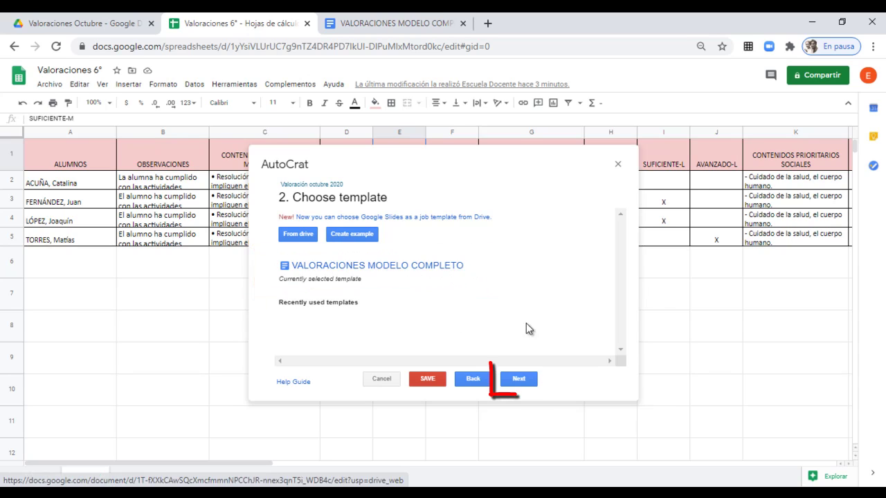
{"action": "left_click", "coordinate": [519, 379]}
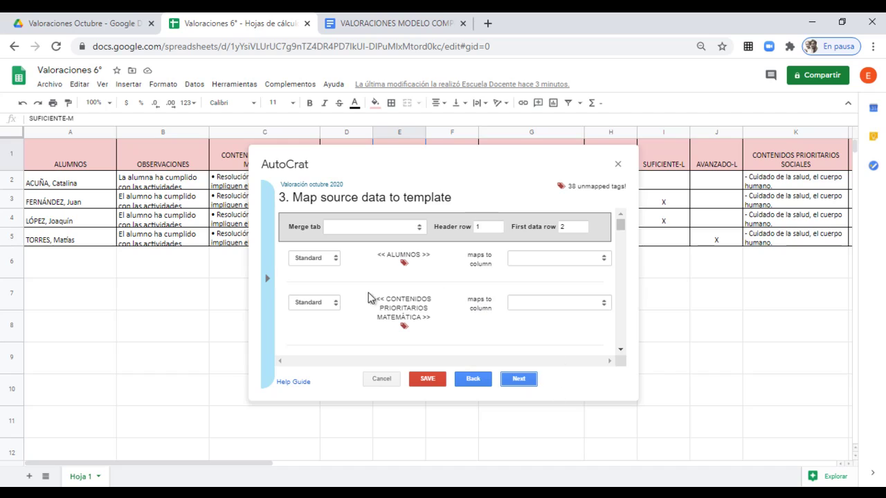
- Set Hoja 1 as the merge tab, review how the template tags map to the columns, and accept the mapping
{"action": "left_click", "coordinate": [419, 229]}
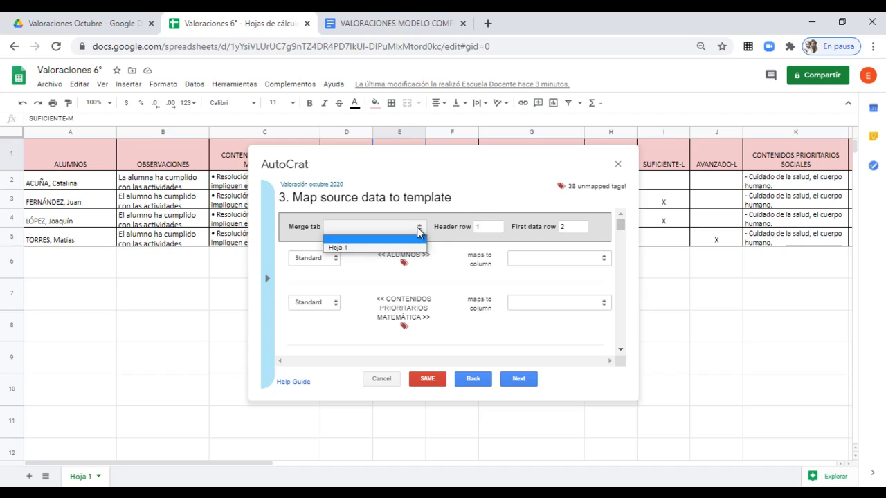
{"action": "left_click", "coordinate": [388, 247]}
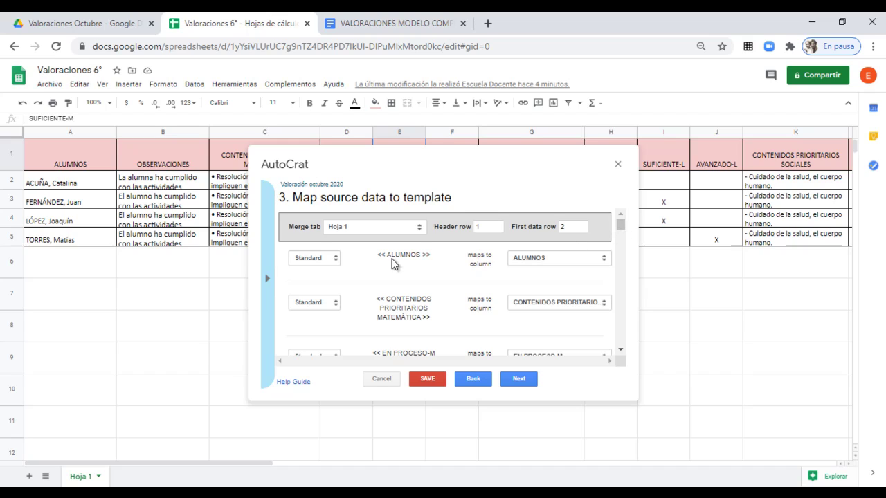
{"action": "left_click_drag", "start_coordinate": [380, 256], "coordinate": [433, 260]}
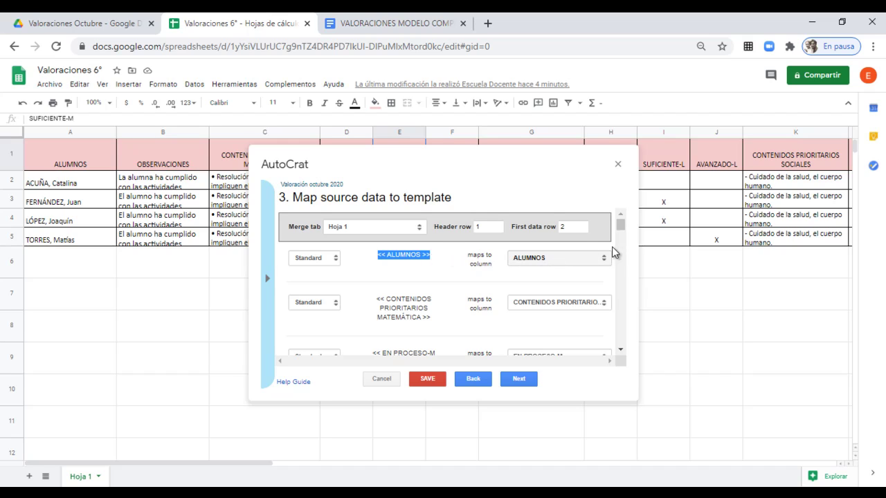
{"action": "left_click_drag", "start_coordinate": [622, 229], "coordinate": [623, 262]}
{"action": "left_click_drag", "start_coordinate": [622, 269], "coordinate": [632, 222]}
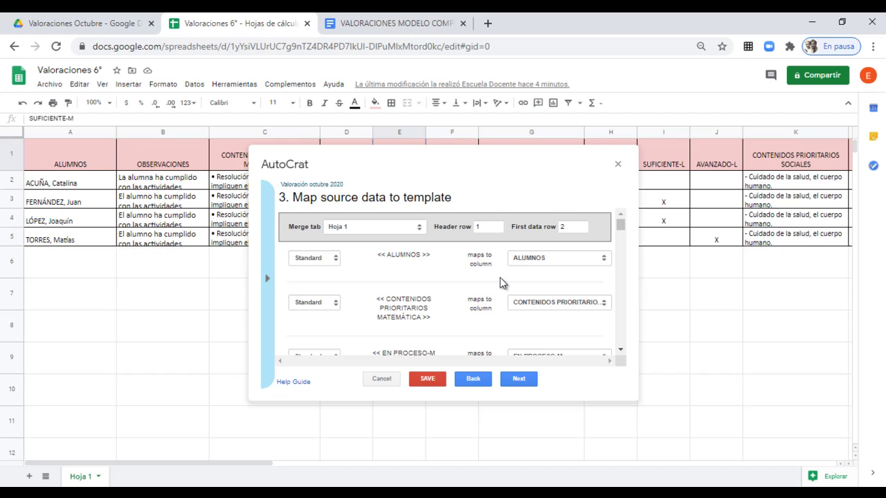
{"action": "left_click", "coordinate": [520, 382]}
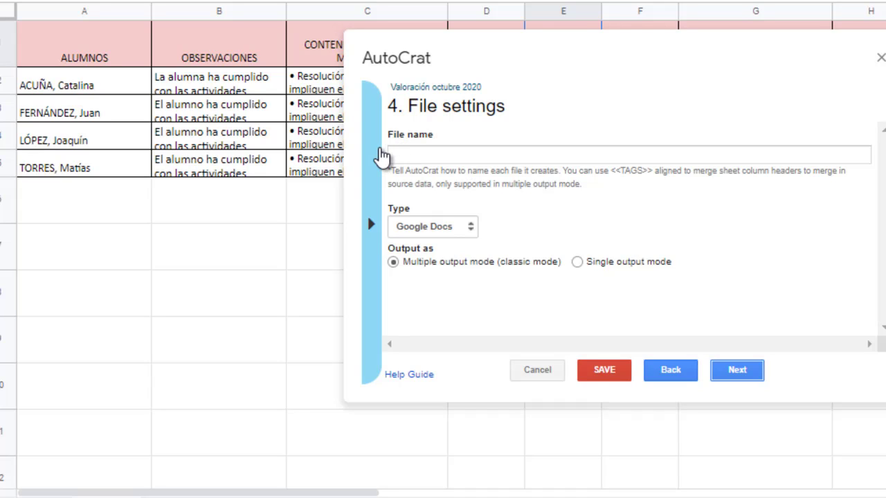
- Name the output files "<<ALUMNOS>> Valoraciones octubre 2020" and set their type to PDF with multiple output mode
{"action": "left_click", "coordinate": [395, 154]}
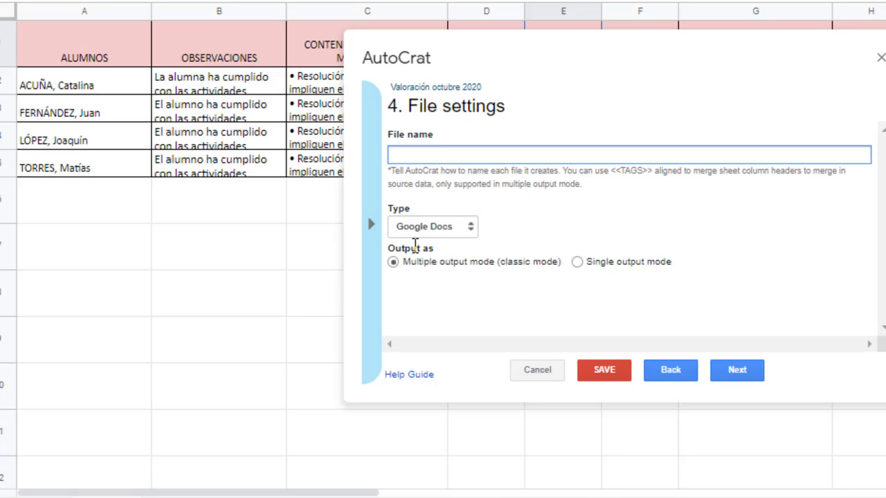
{"action": "type", "text": "<<ALUMNOS>>"}
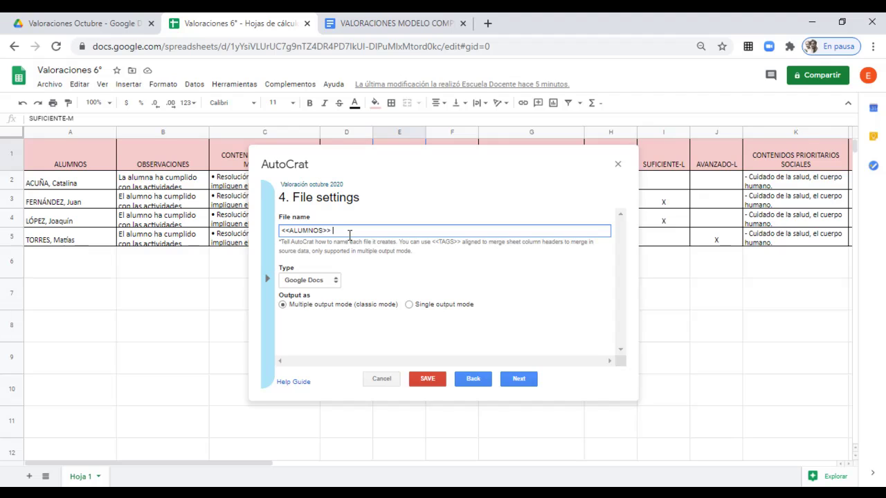
{"action": "type", "text": "Valoraciones octubre 2020"}
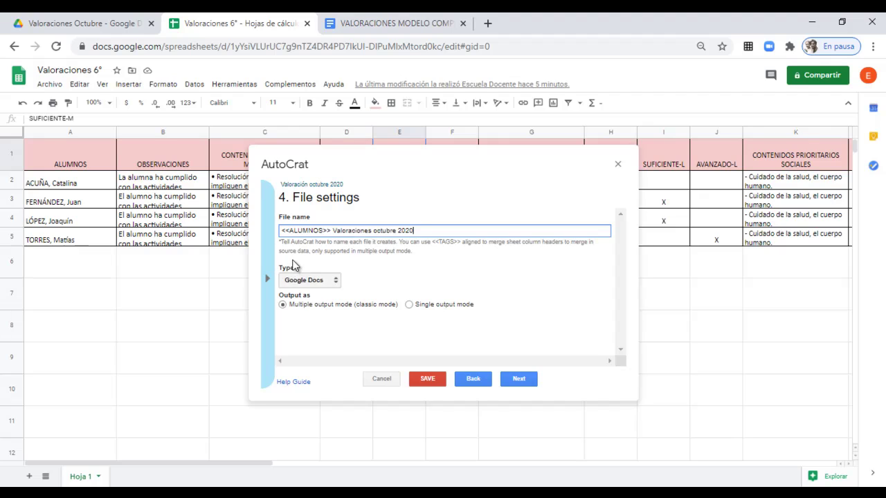
{"action": "left_click", "coordinate": [337, 282]}
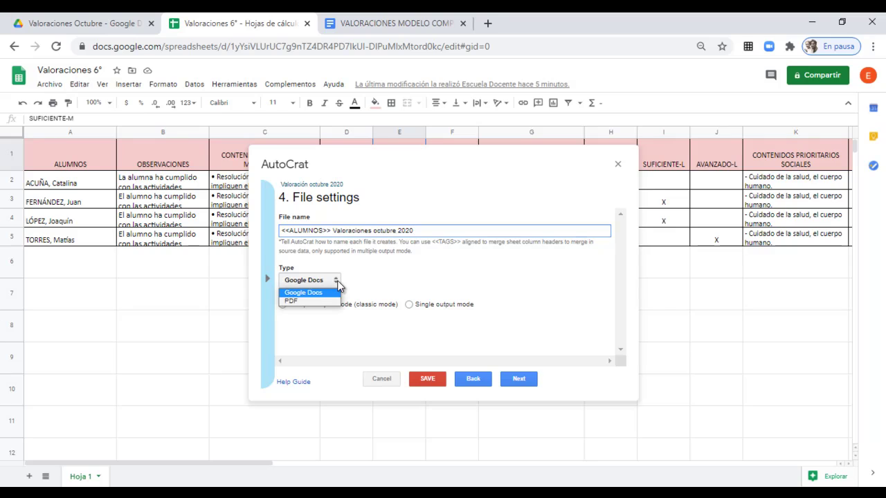
{"action": "left_click", "coordinate": [296, 299]}
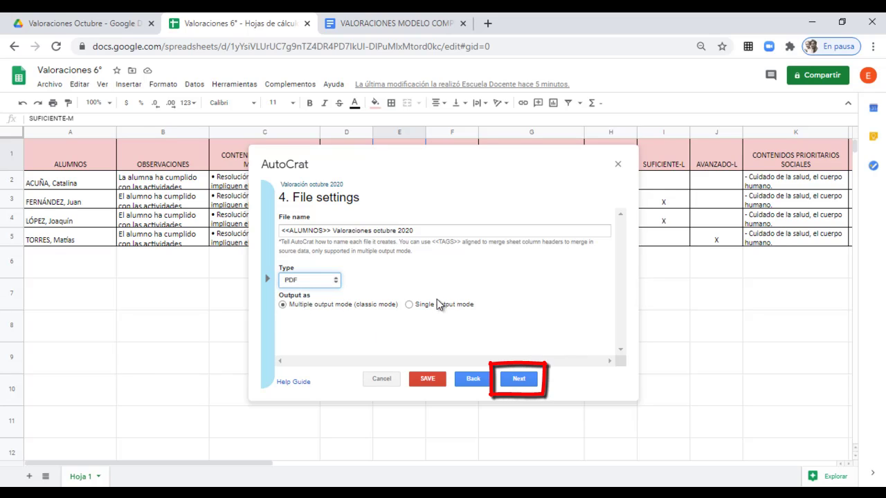
{"action": "left_click", "coordinate": [519, 381]}
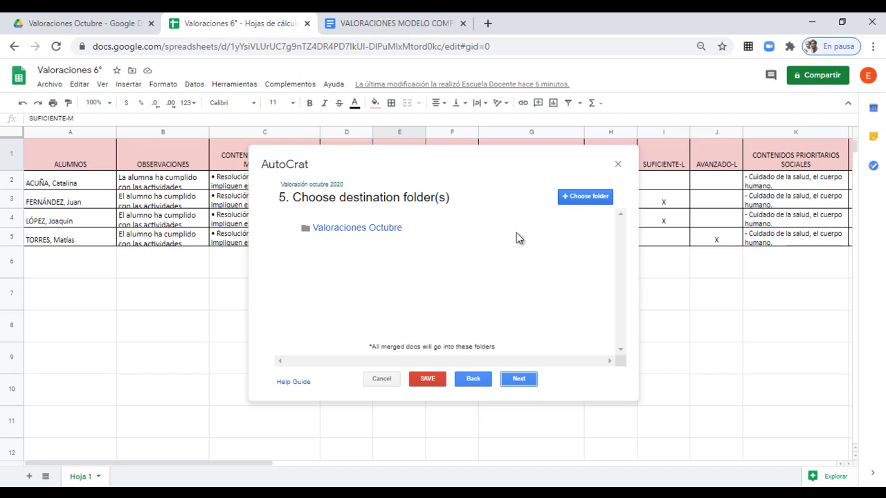
- Keep Valoraciones Octubre as the destination folder and skip the optional dynamic folder reference and merge condition
{"action": "left_click", "coordinate": [519, 380]}
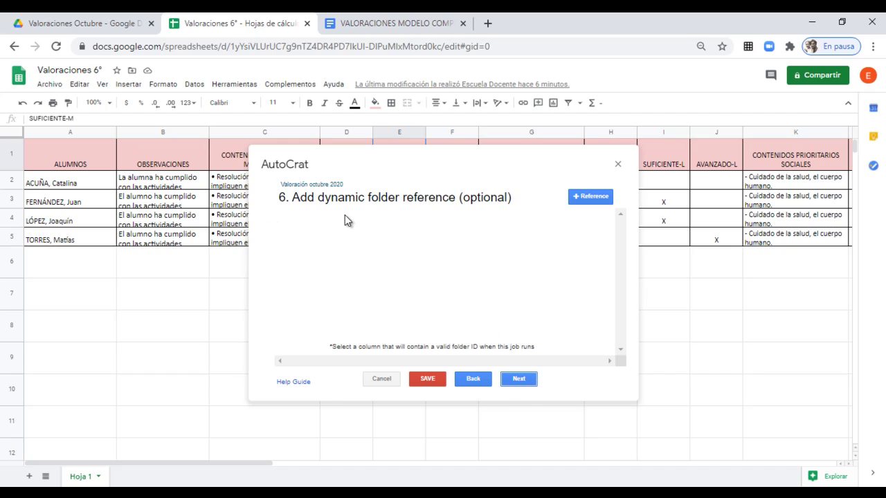
{"action": "left_click", "coordinate": [519, 380]}
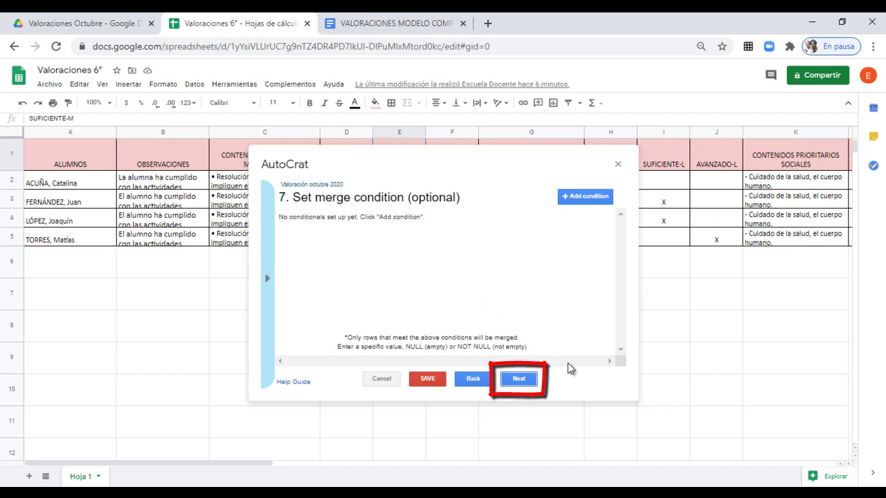
{"action": "left_click", "coordinate": [518, 379]}
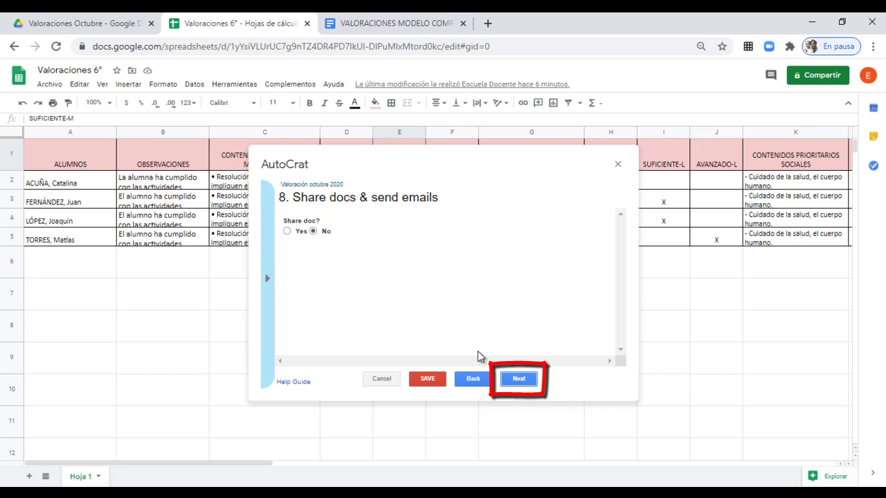
- Save the Valoración octubre 2020 merge job with document sharing and the form and time triggers set to No, and run it
{"action": "left_click", "coordinate": [519, 378]}
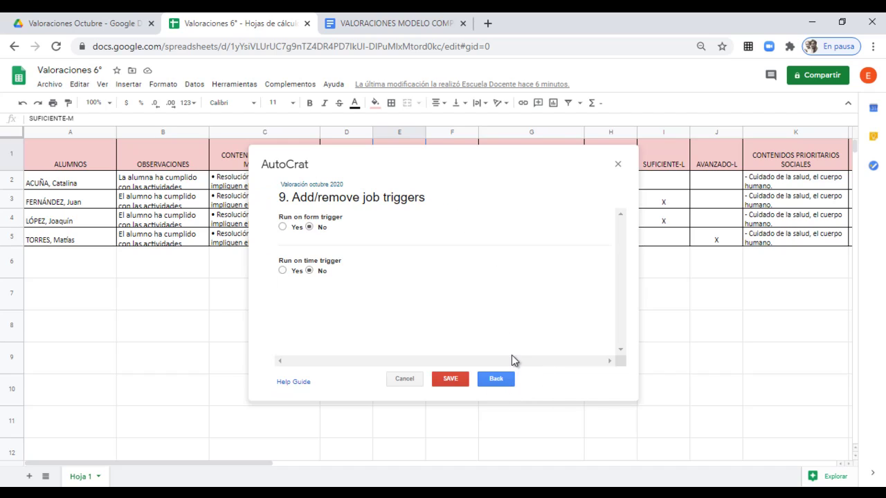
{"action": "left_click", "coordinate": [451, 378]}
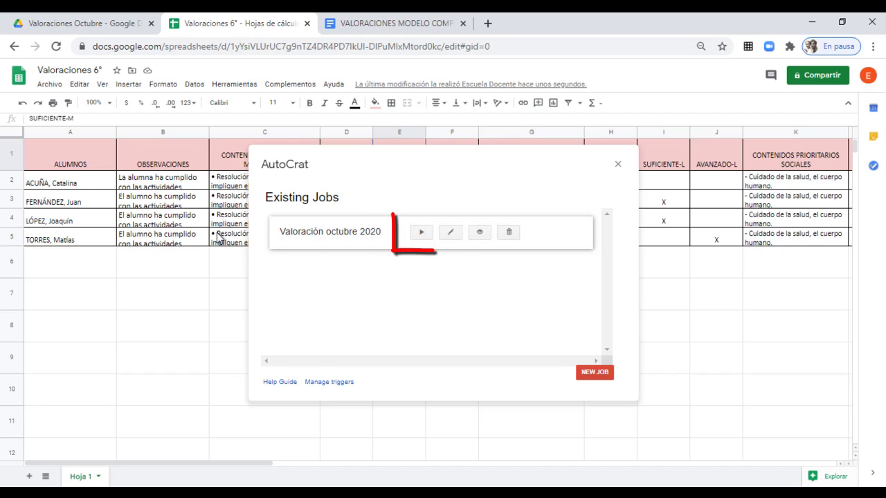
{"action": "left_click", "coordinate": [421, 233]}
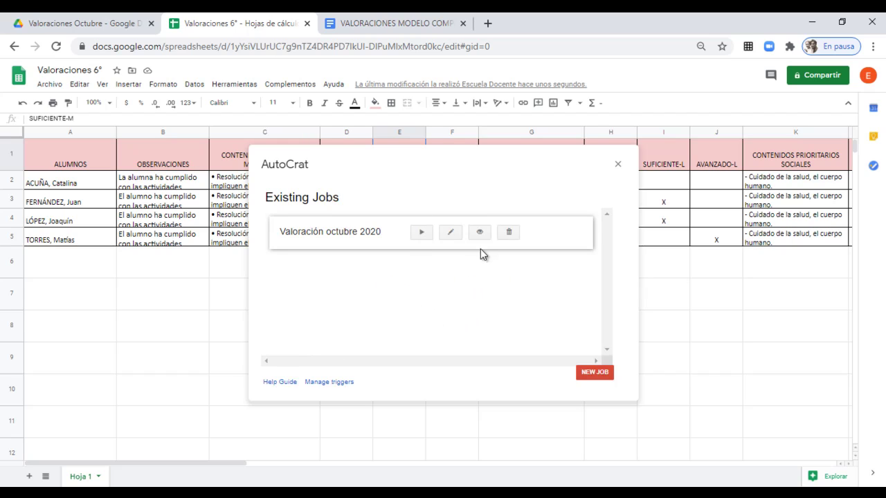
- Switch to Google Drive and check the generated student PDFs one by one in the Valoraciones Octubre folder
{"action": "left_click", "coordinate": [65, 23]}
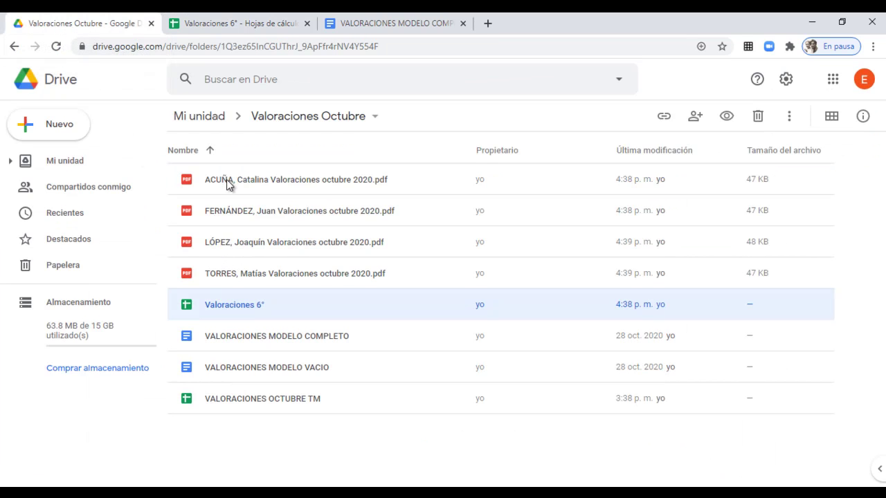
{"action": "left_click", "coordinate": [226, 181]}
{"action": "left_click", "coordinate": [232, 214]}
{"action": "left_click", "coordinate": [233, 247]}
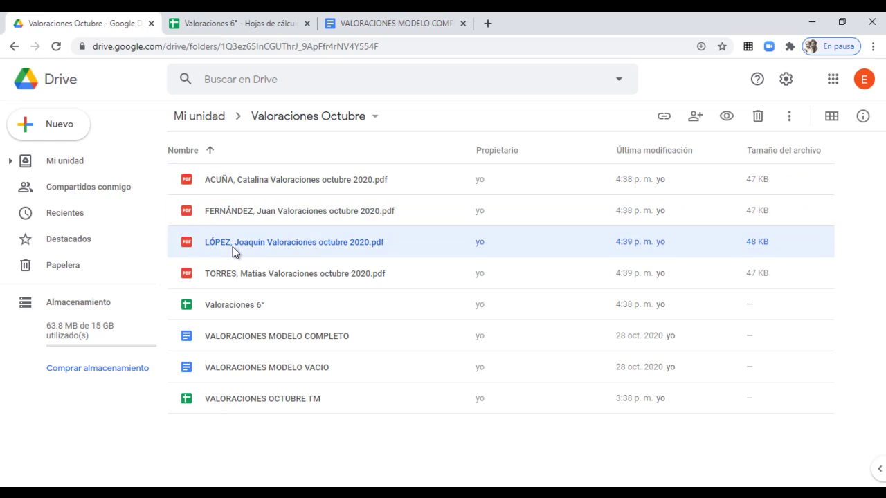
{"action": "left_click", "coordinate": [235, 275]}
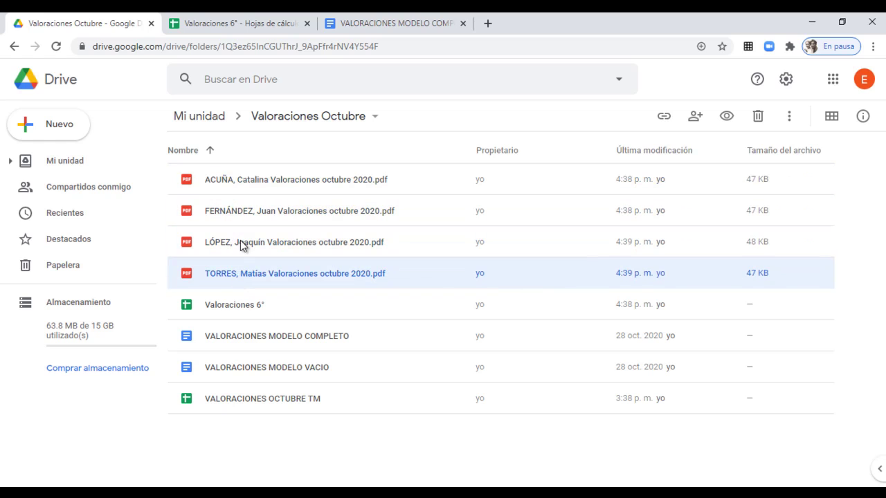
- Preview the first student's PDF report, review its assessment table across the pages, and close the preview
{"action": "double_click", "coordinate": [247, 183]}
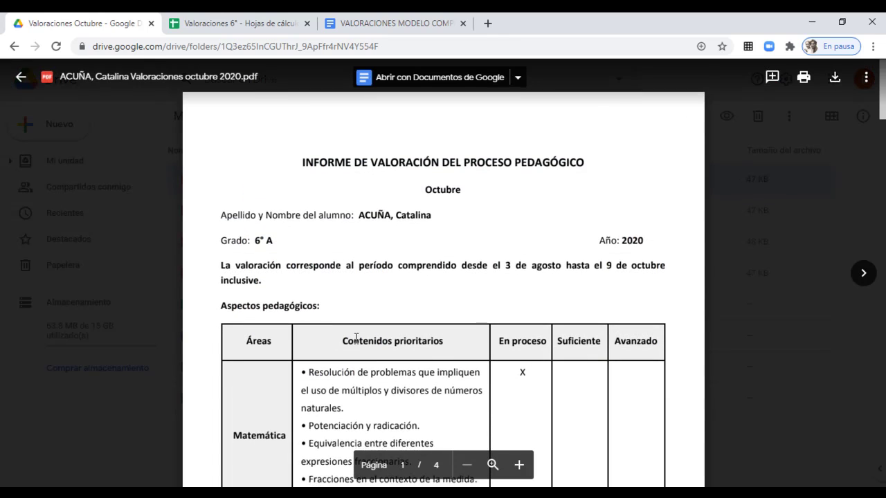
{"action": "scroll", "coordinate": [449, 300], "scroll_direction": "down", "scroll_amount": 3}
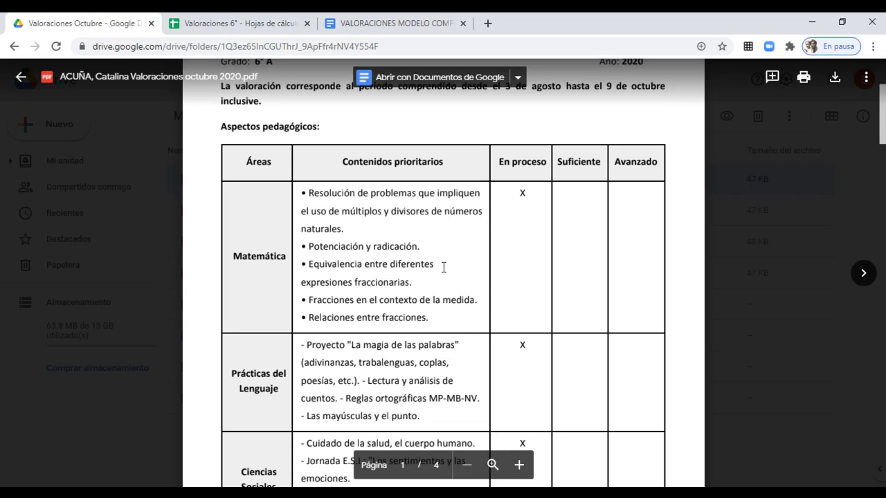
{"action": "scroll", "coordinate": [444, 267], "scroll_direction": "down", "scroll_amount": 1}
{"action": "scroll", "coordinate": [443, 267], "scroll_direction": "down", "scroll_amount": 4}
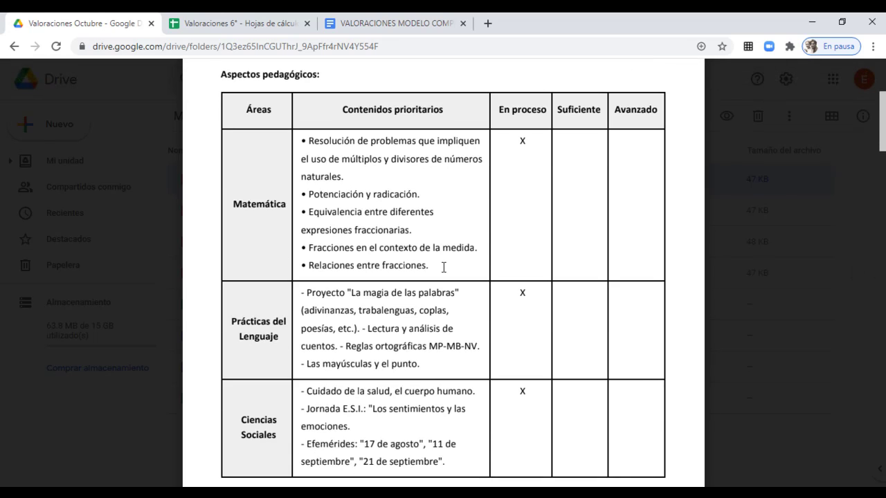
{"action": "scroll", "coordinate": [318, 225], "scroll_direction": "down", "scroll_amount": 20}
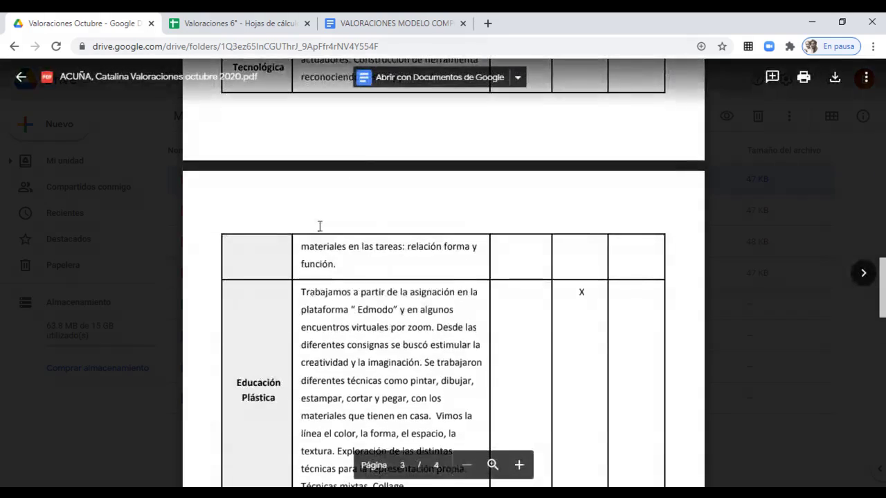
{"action": "key", "text": "Escape"}
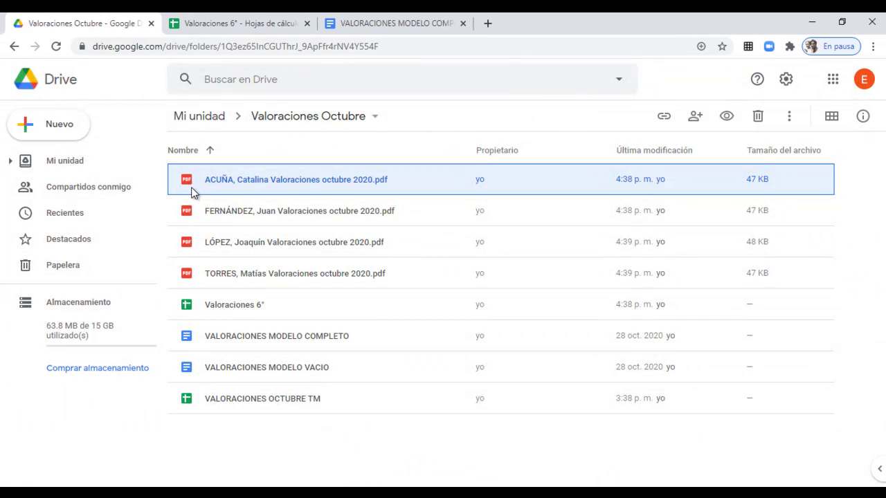